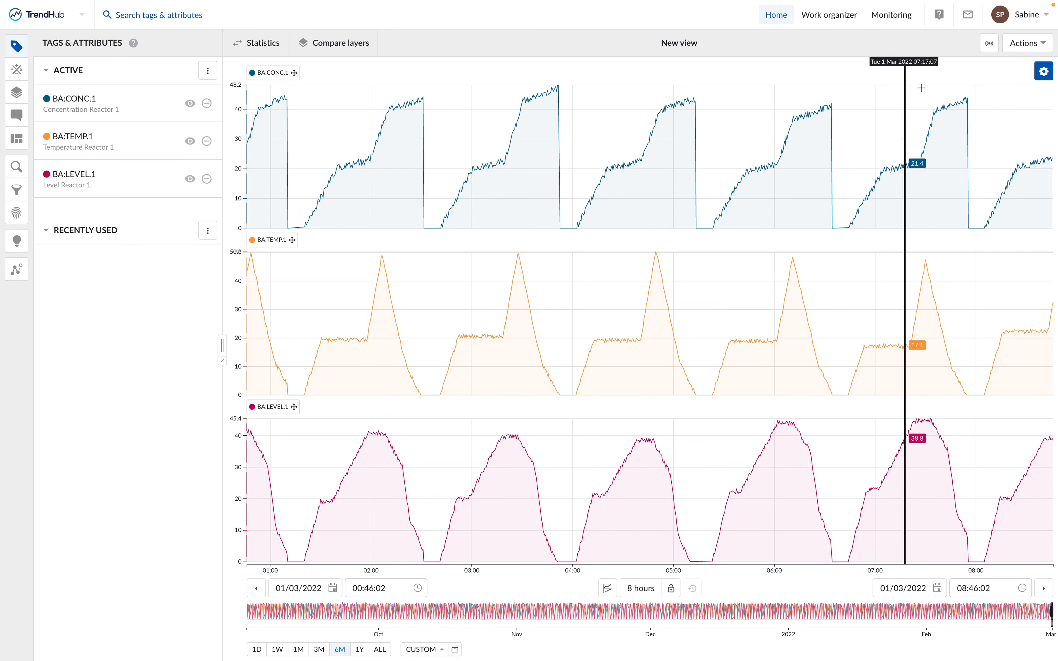
# - Start saving the current view as a new one titled "Batch BA" with the description "Main process parameters of Pharma Batch"
pyautogui.click(1021, 51)
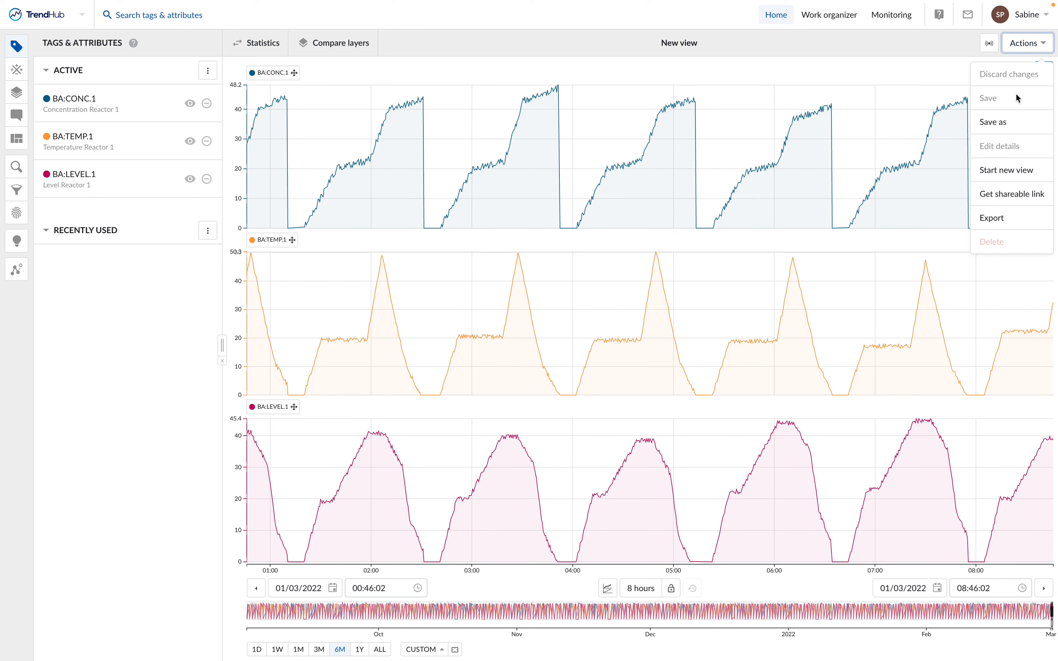
pyautogui.click(999, 125)
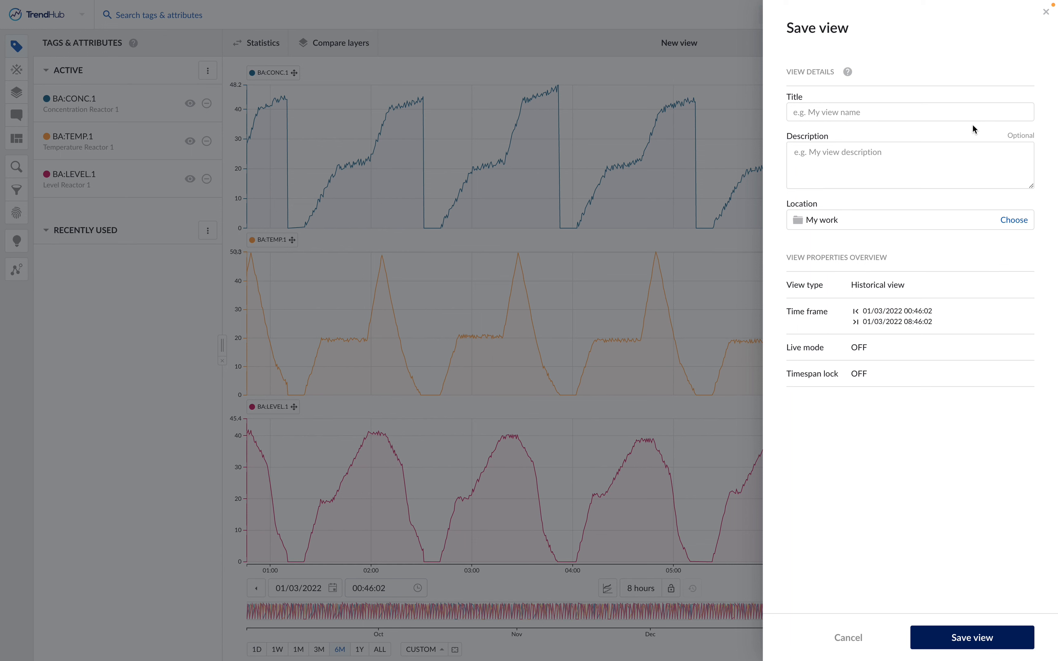
pyautogui.click(935, 110)
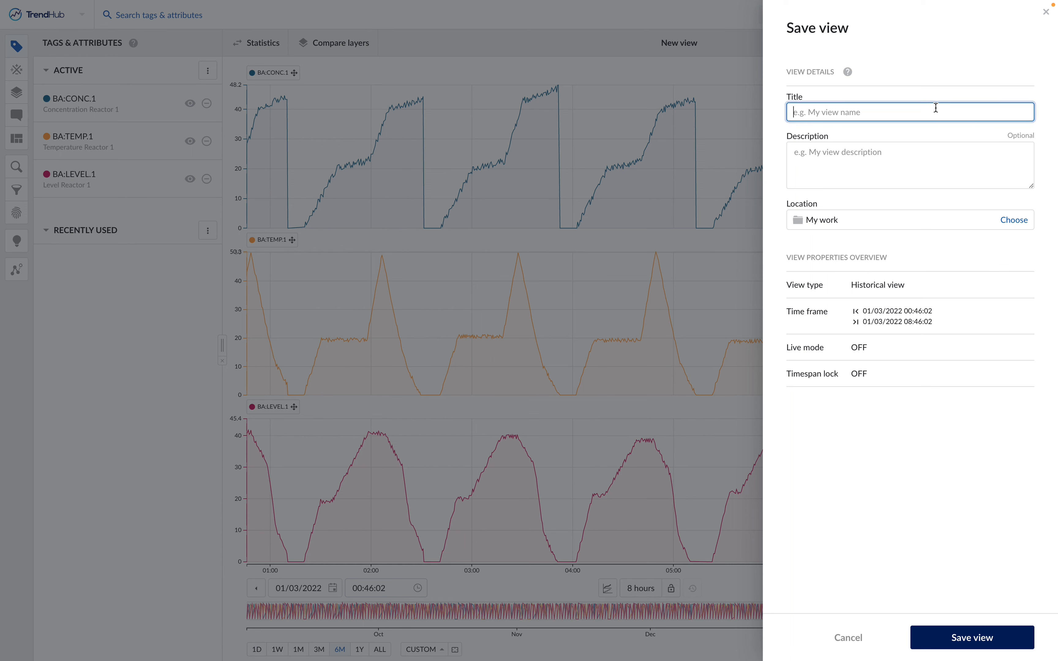
pyautogui.write('Batch BA')
pyautogui.click(924, 148)
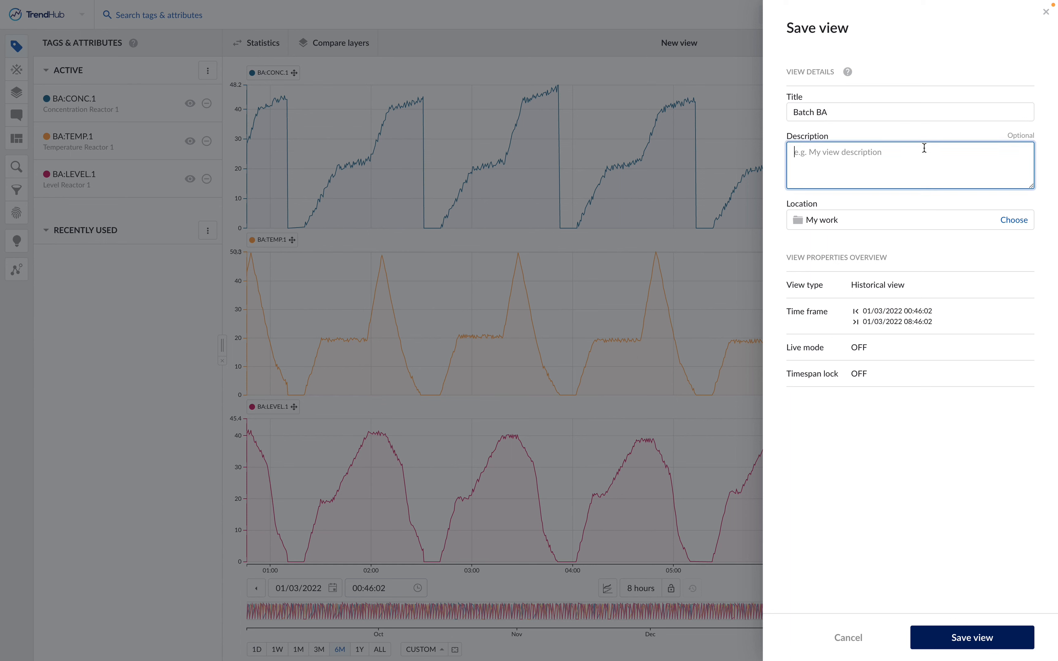
pyautogui.write('Main process parameters of Pharma Ba')
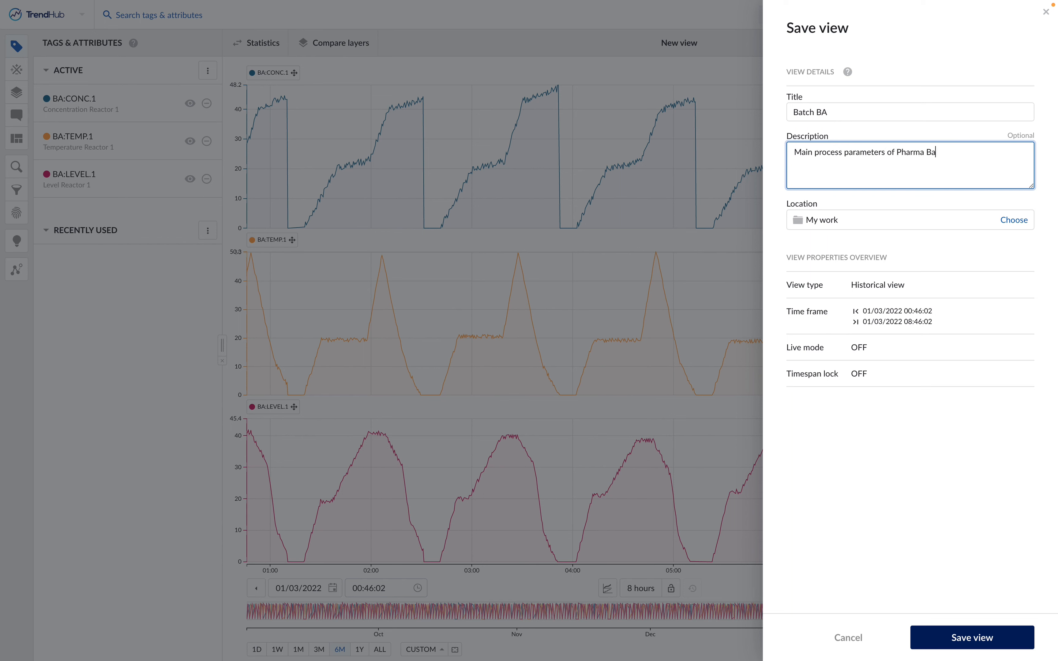
pyautogui.write('tch')
# - Choose the Pharma batch folder as the save location and save the view
pyautogui.click(1015, 221)
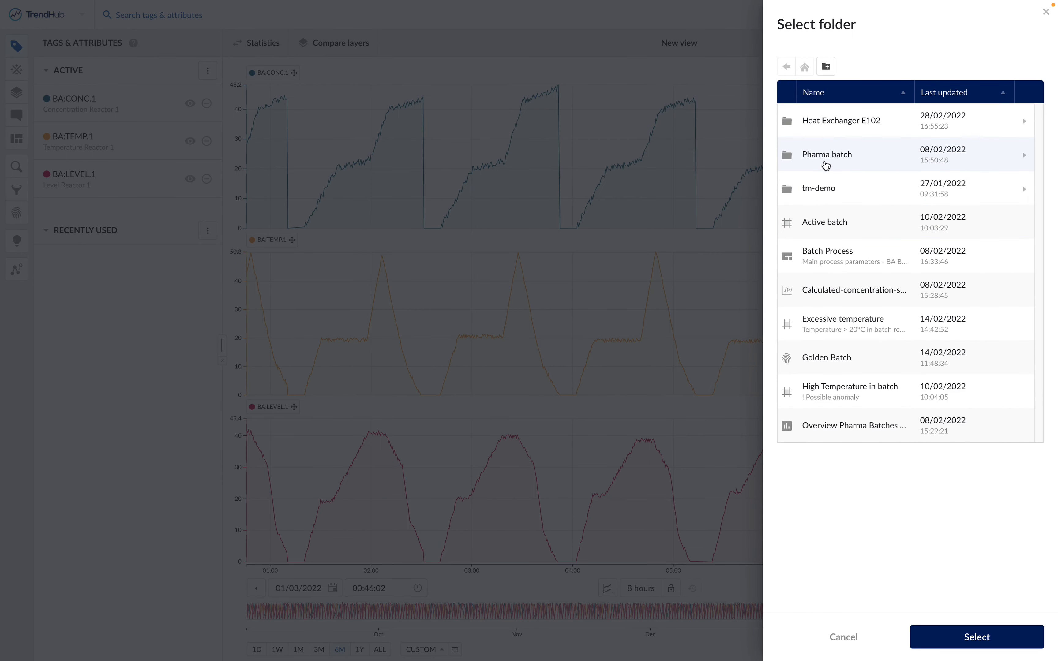
pyautogui.doubleClick(828, 159)
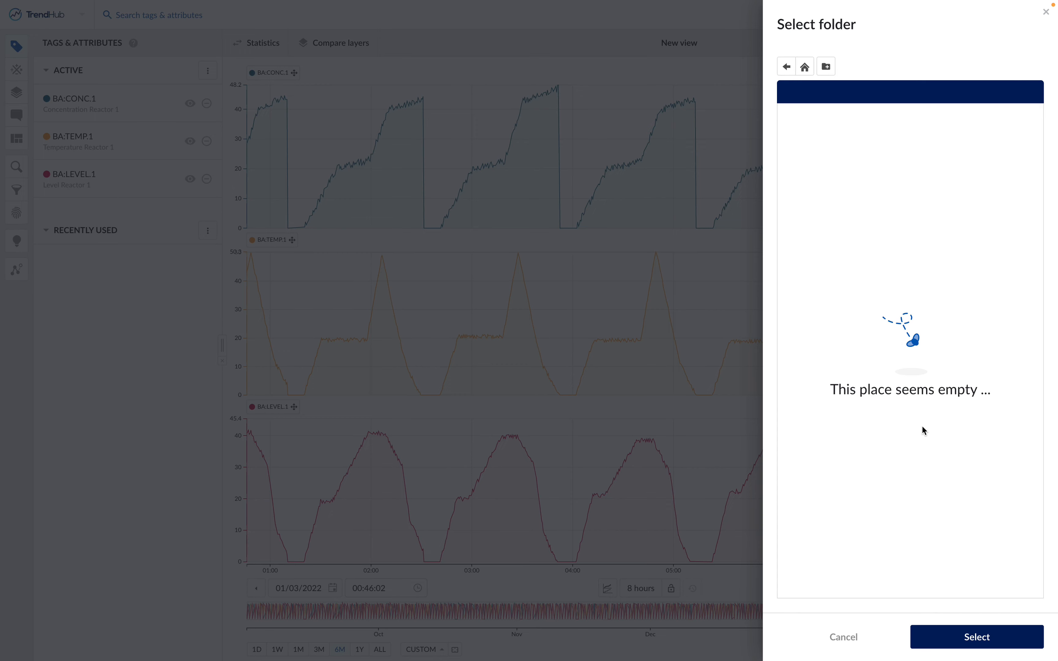
pyautogui.click(957, 636)
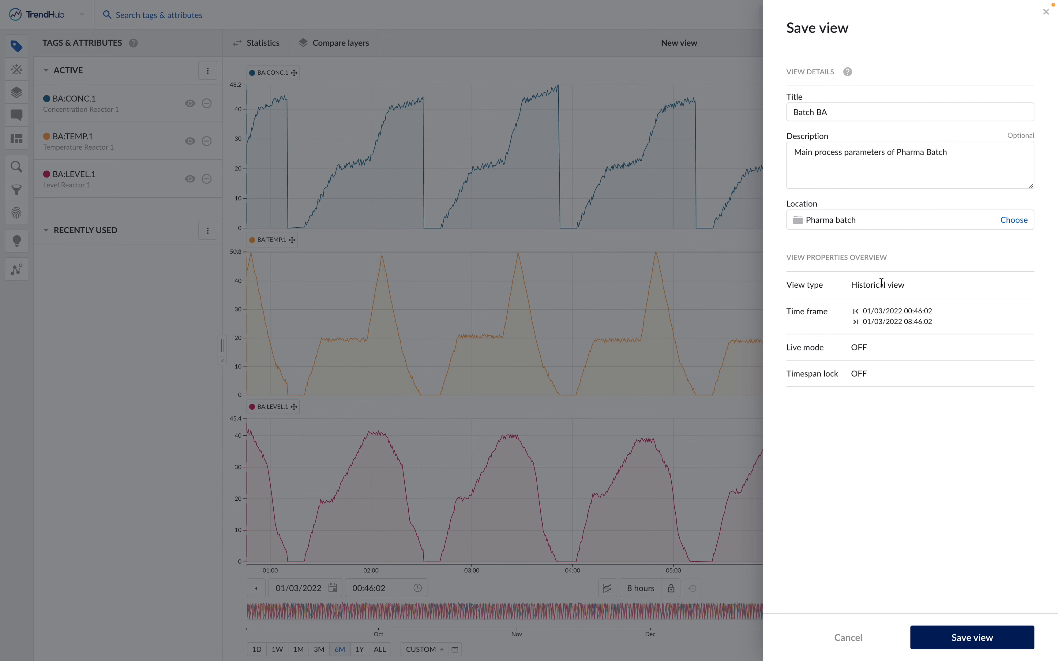
pyautogui.click(983, 646)
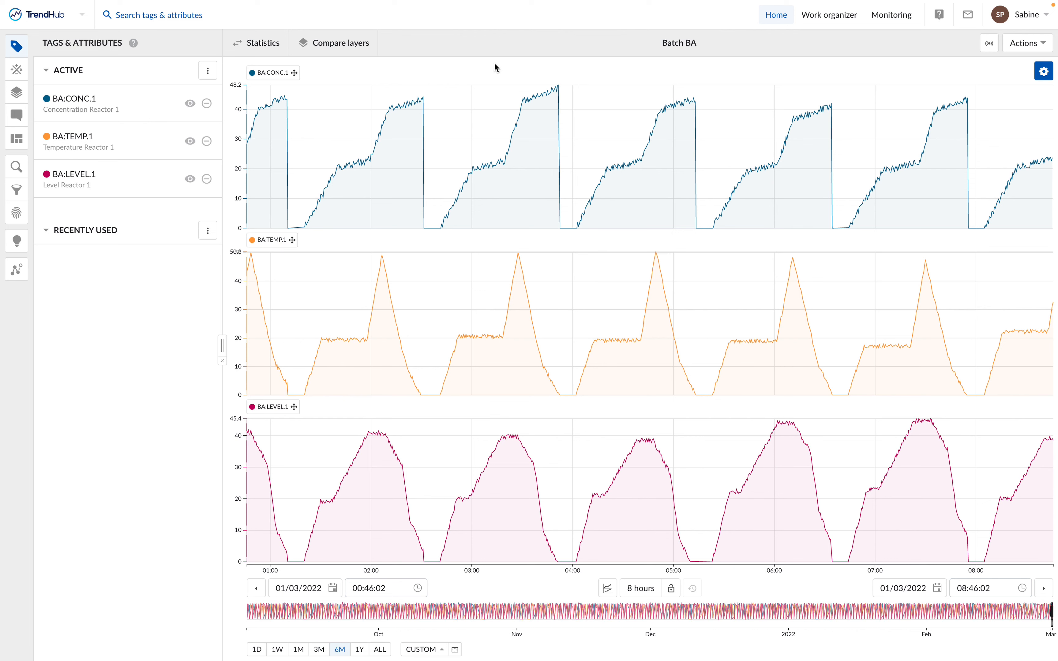
# - Add the BA:PHASE.1 tag to the Batch BA view and save the change to the existing view
pyautogui.click(182, 21)
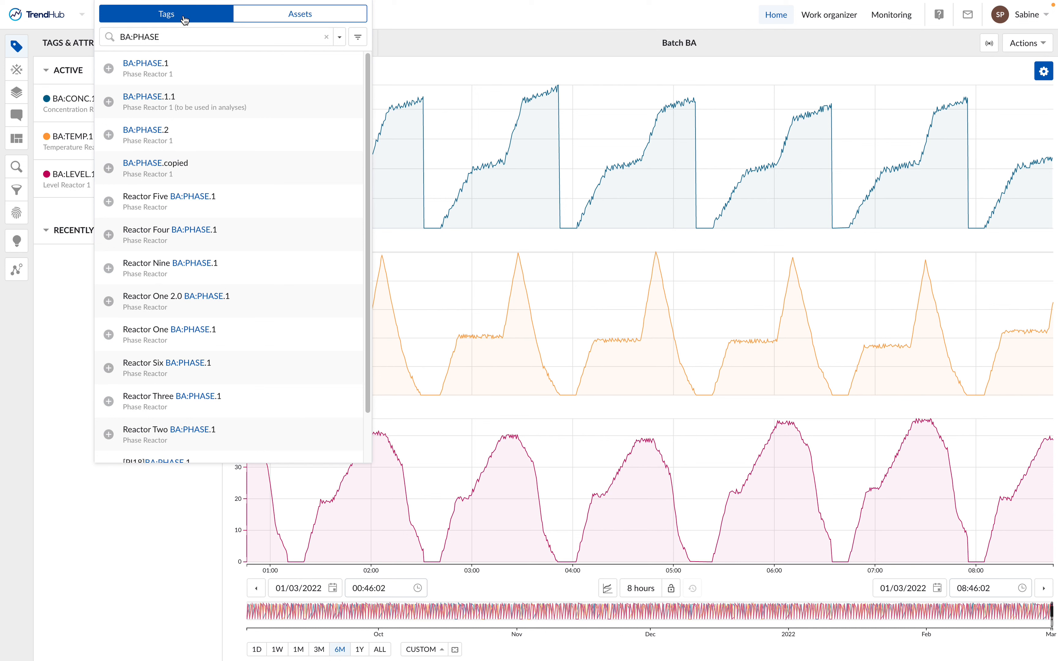
pyautogui.click(161, 37)
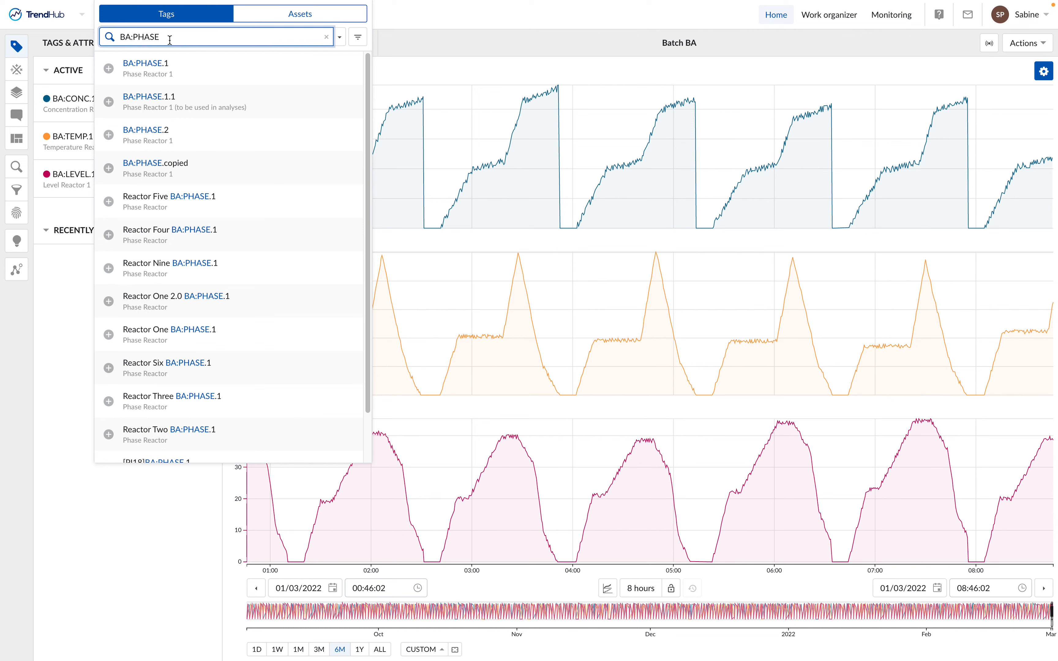
pyautogui.click(176, 69)
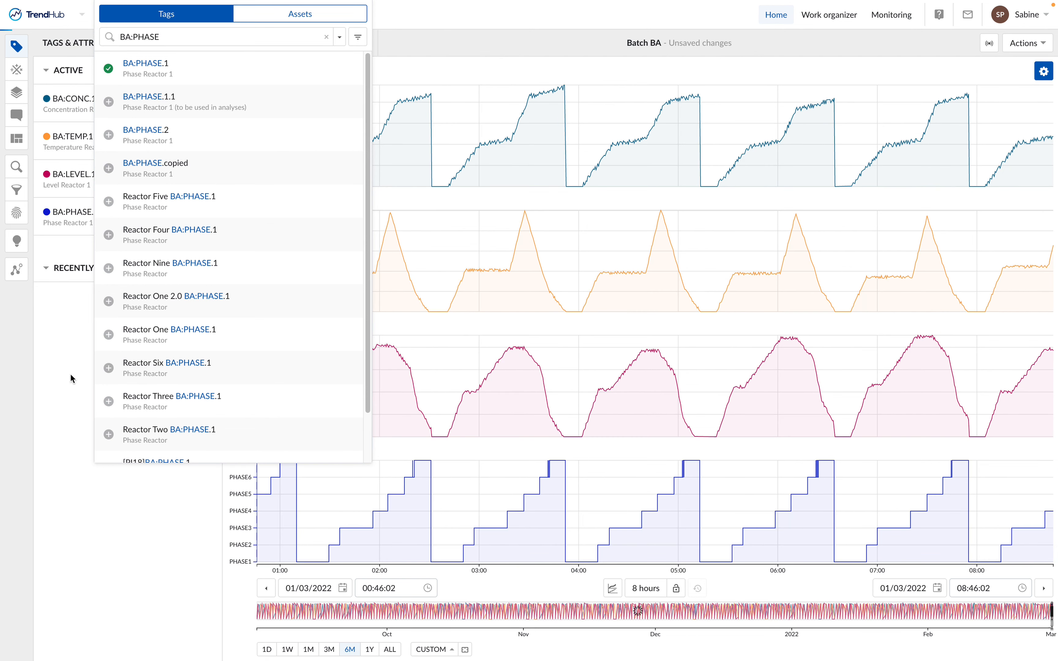
pyautogui.click(60, 356)
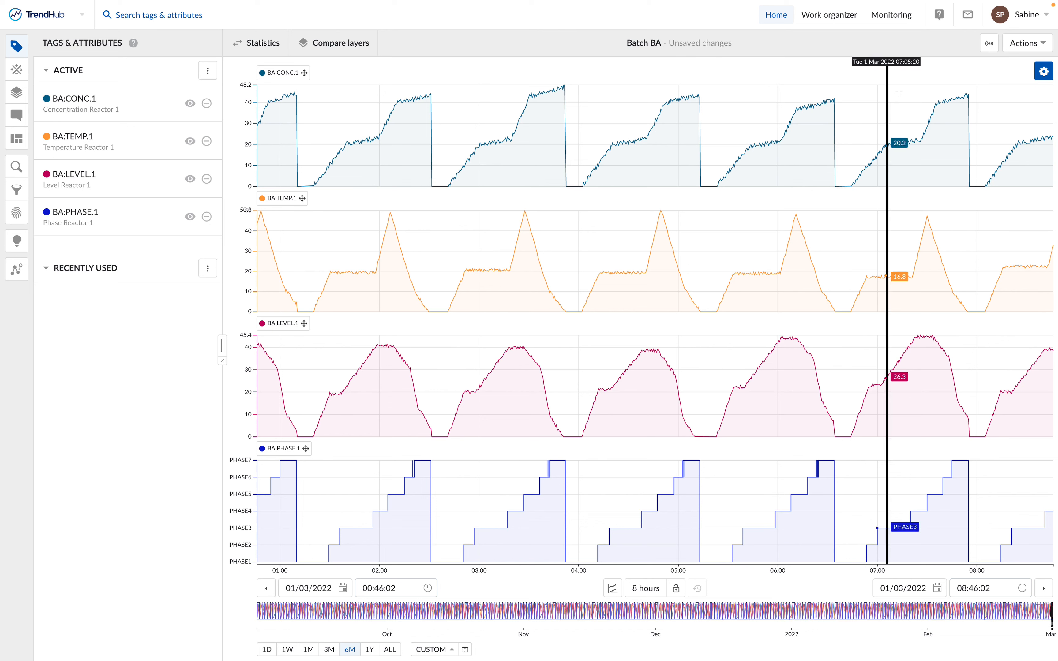
pyautogui.click(1012, 45)
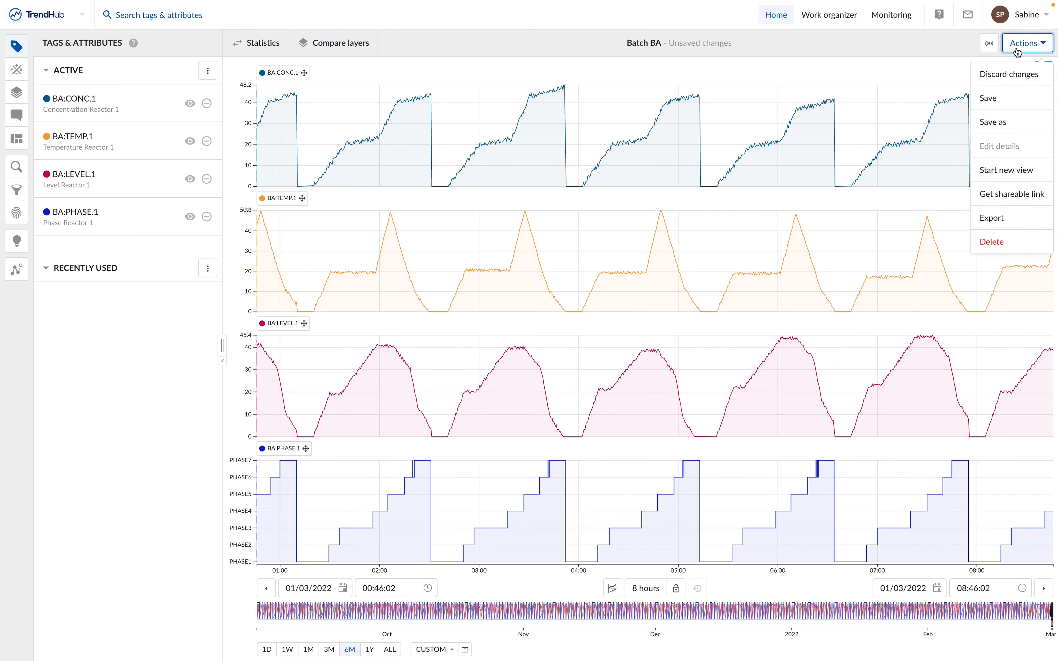
pyautogui.click(992, 104)
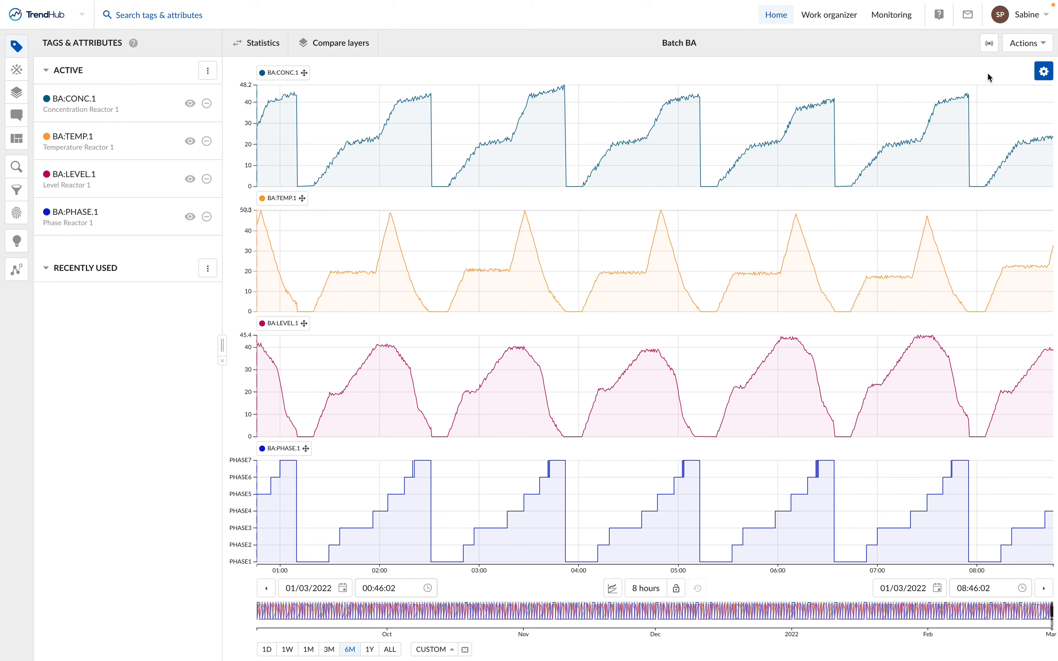
# - Start a new session and open the details of the saved Batch BA view from the Pharma batch folder
pyautogui.click(1040, 22)
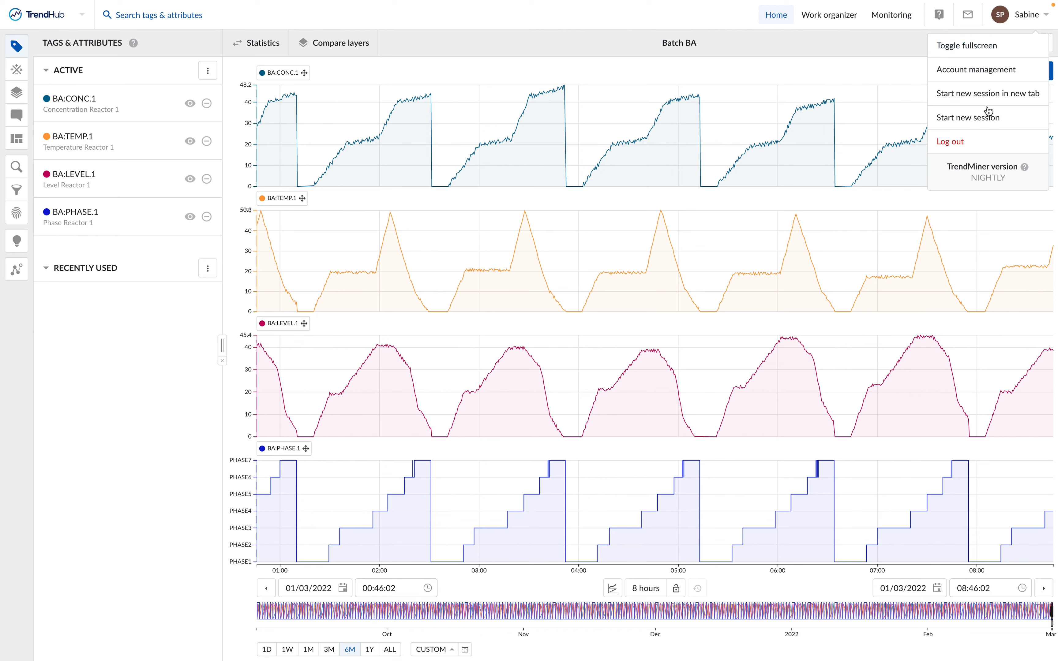
pyautogui.click(986, 127)
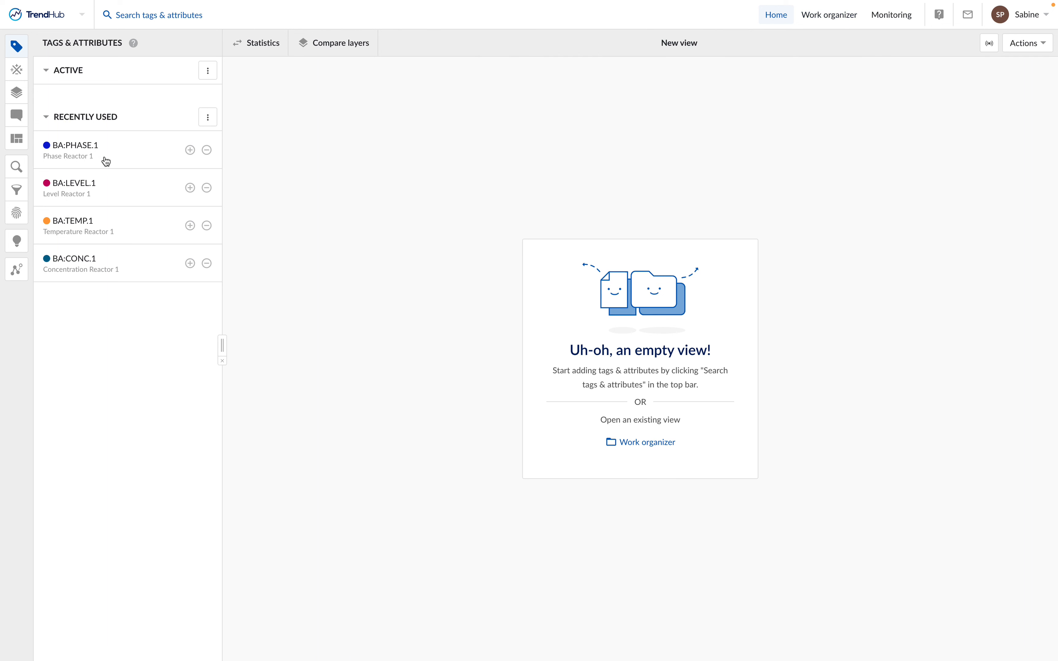
pyautogui.click(18, 147)
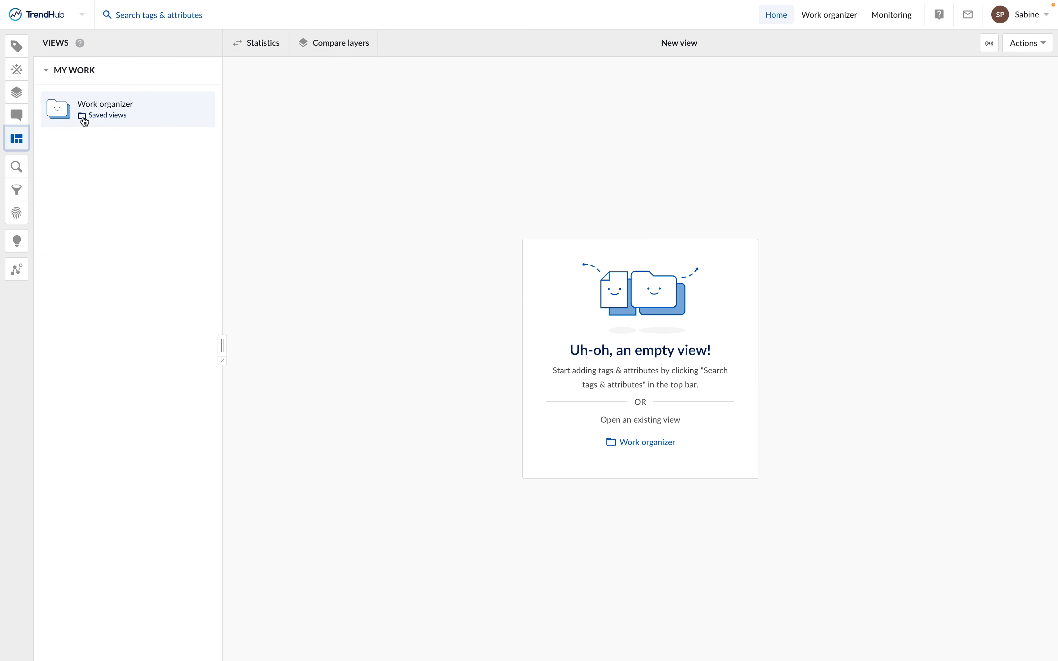
pyautogui.click(106, 111)
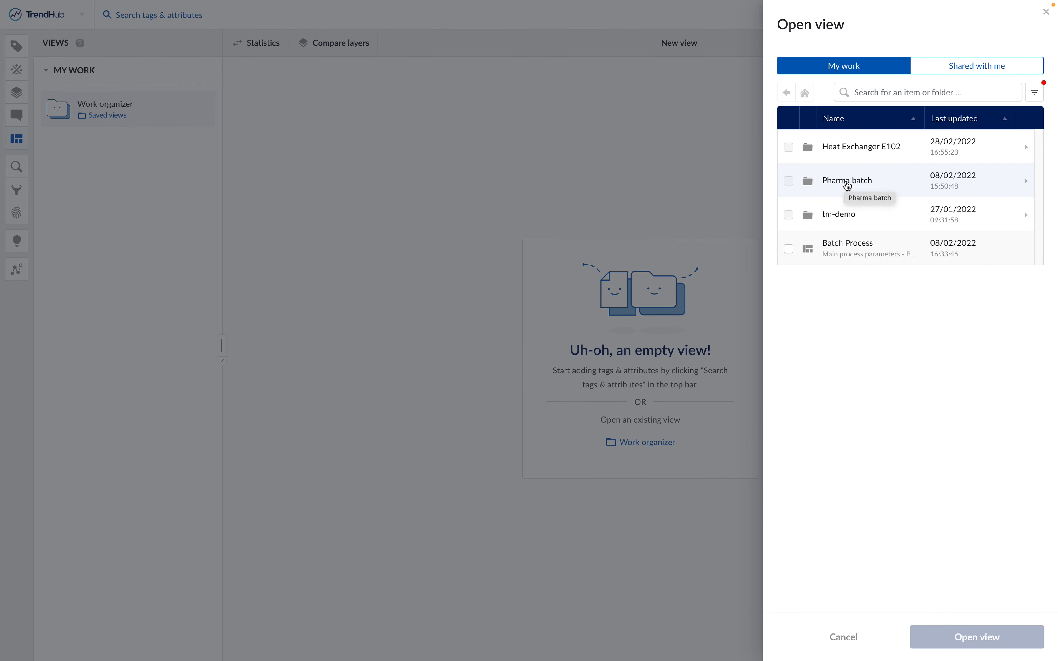
pyautogui.click(848, 186)
pyautogui.click(845, 156)
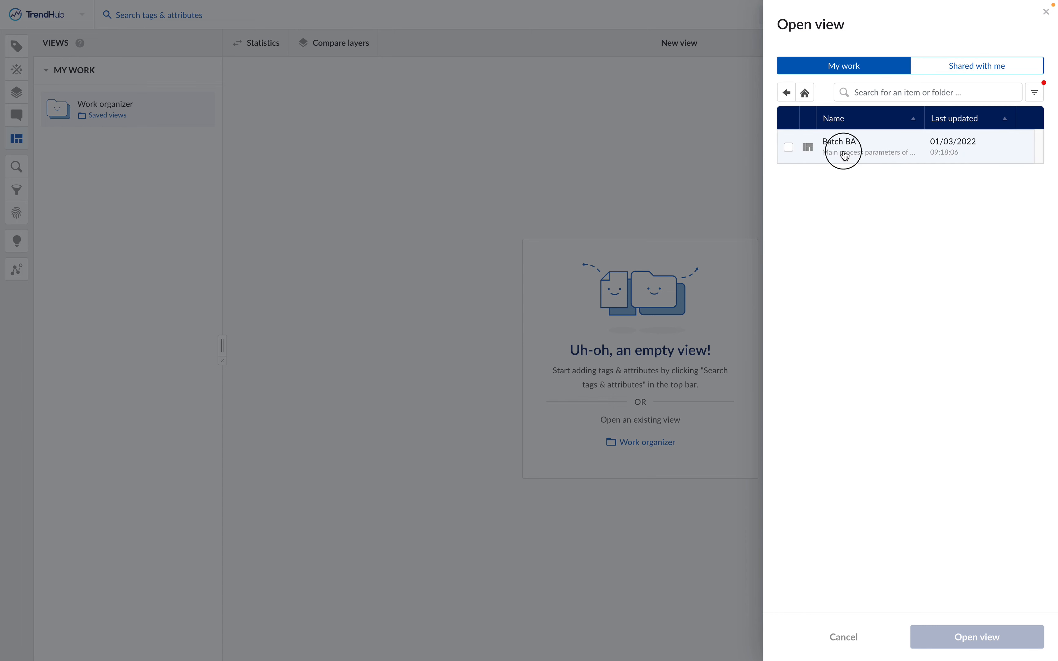
pyautogui.click(999, 636)
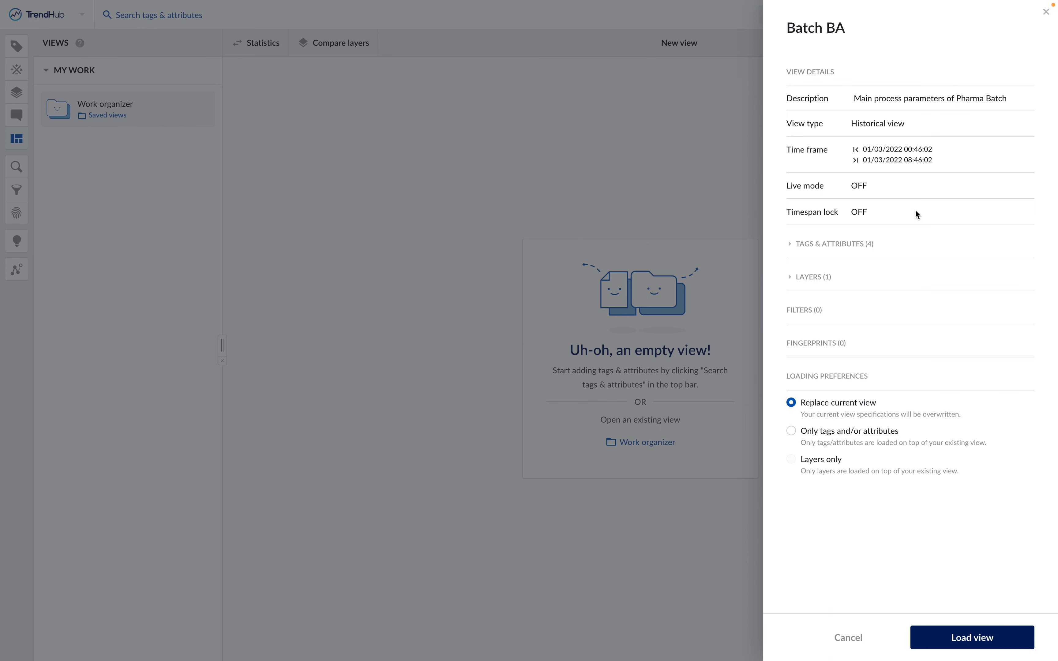
# - Review the tags and layers stored in Batch BA, and load the view with the Replace current view preference
pyautogui.click(850, 246)
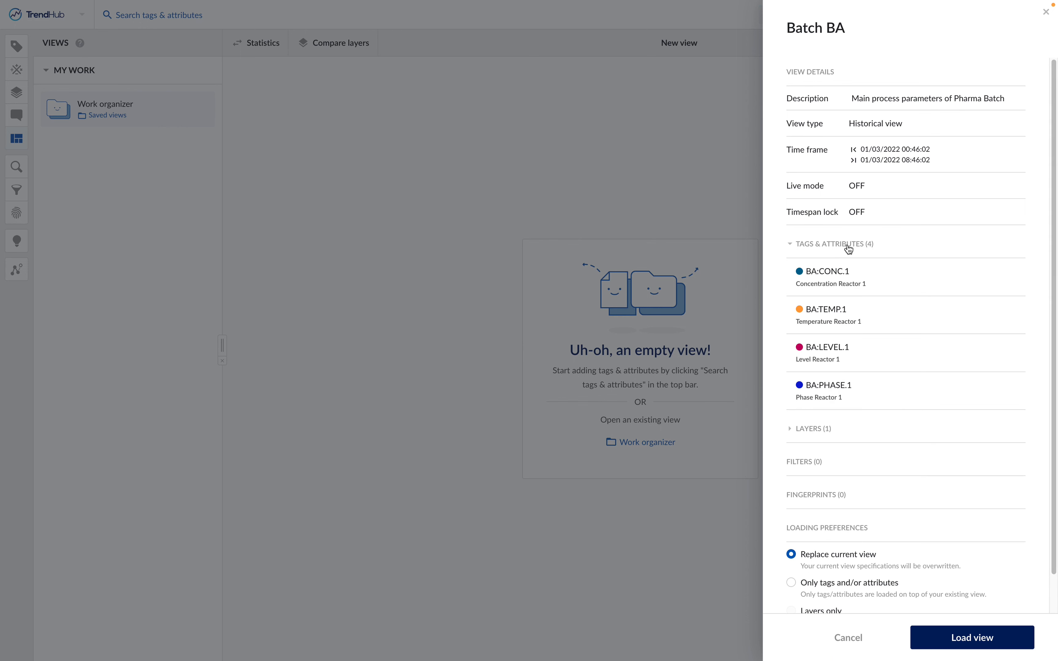
pyautogui.click(854, 247)
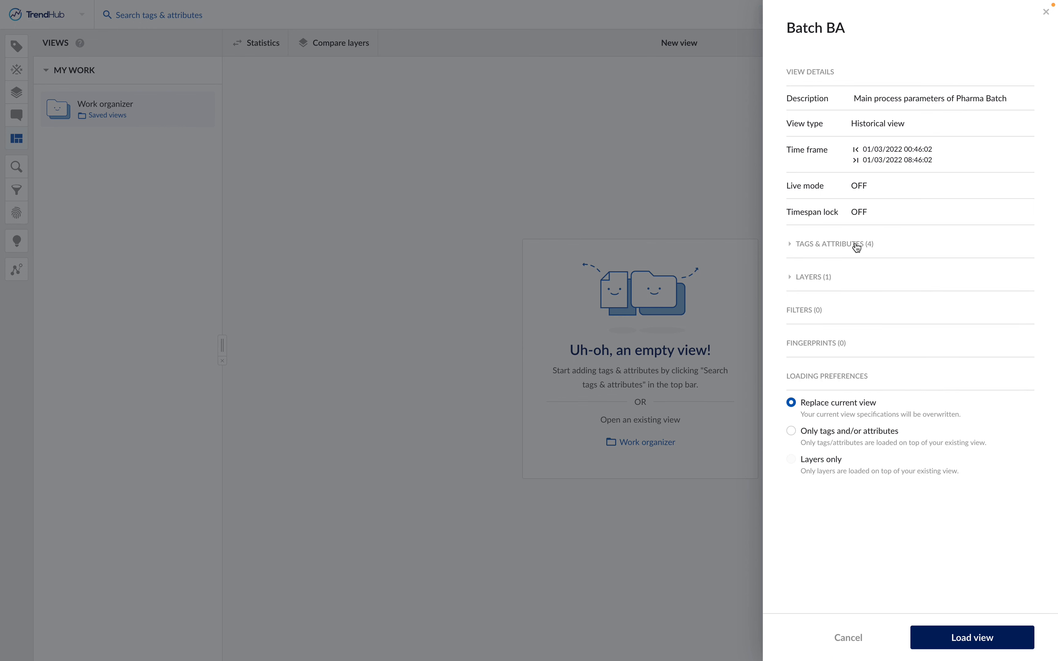
pyautogui.click(827, 282)
pyautogui.click(829, 281)
pyautogui.click(975, 642)
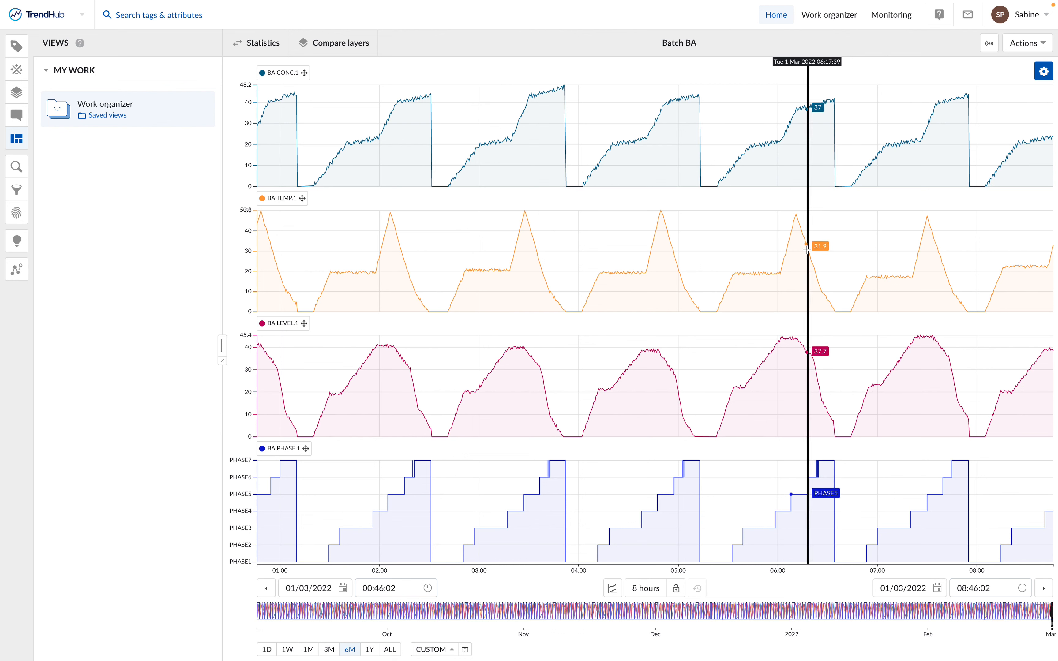
# - Open the sharing settings of the Batch BA item in the work organizer's Pharma batch folder
pyautogui.click(818, 20)
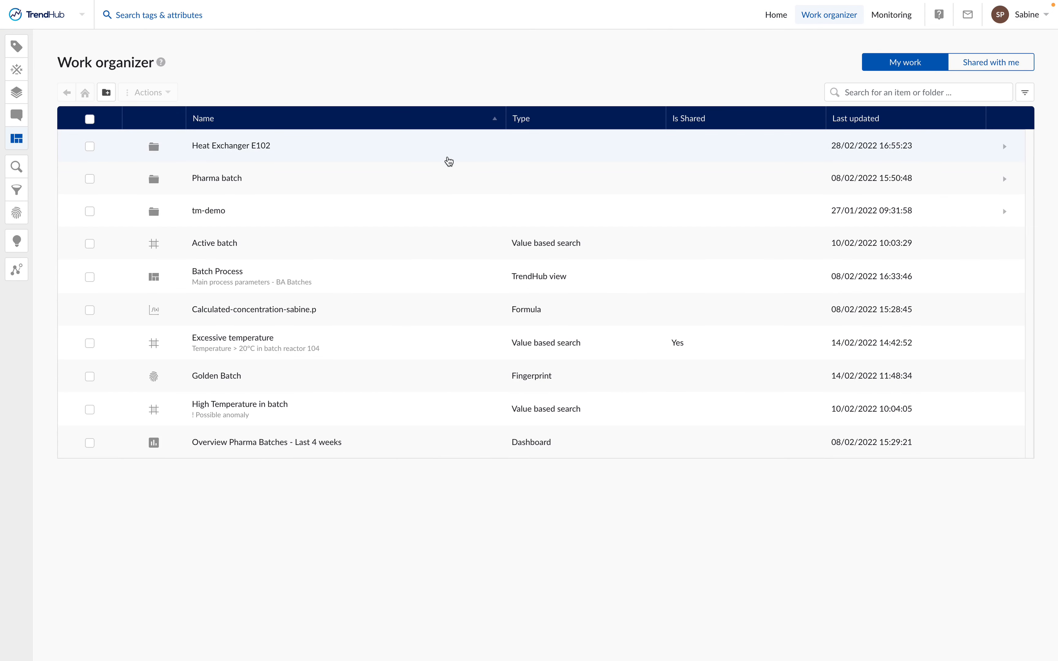
pyautogui.doubleClick(255, 187)
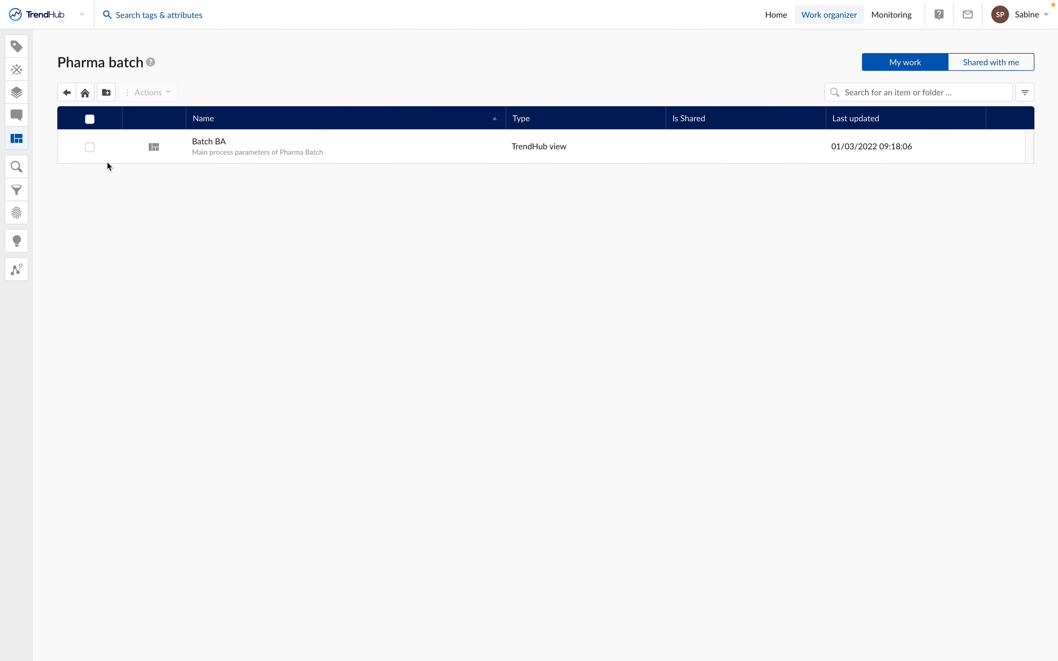
pyautogui.click(90, 148)
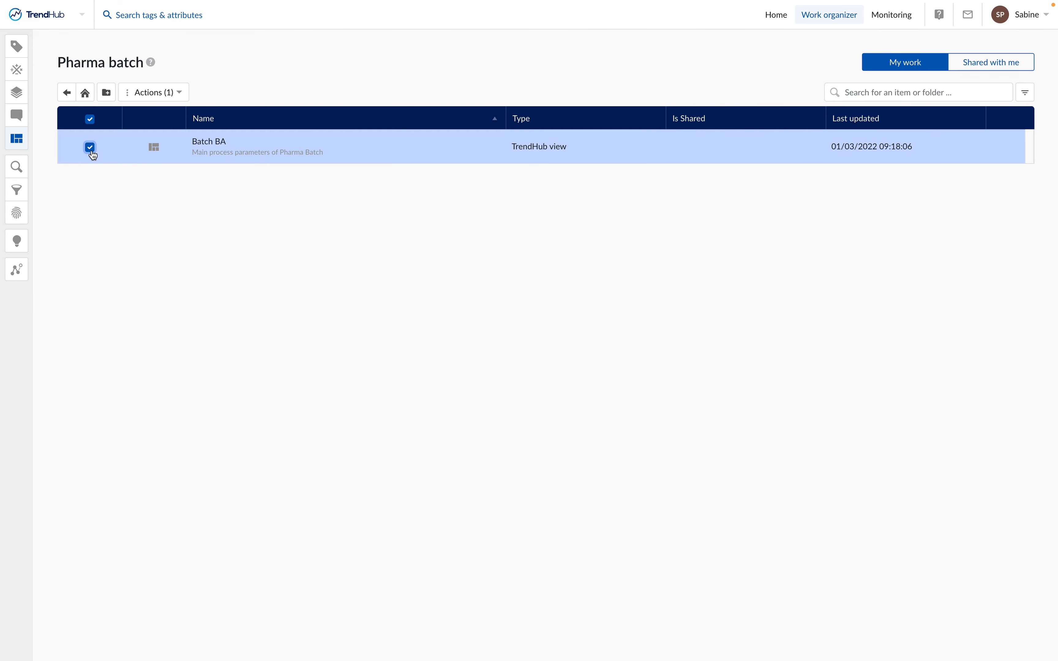
pyautogui.click(176, 97)
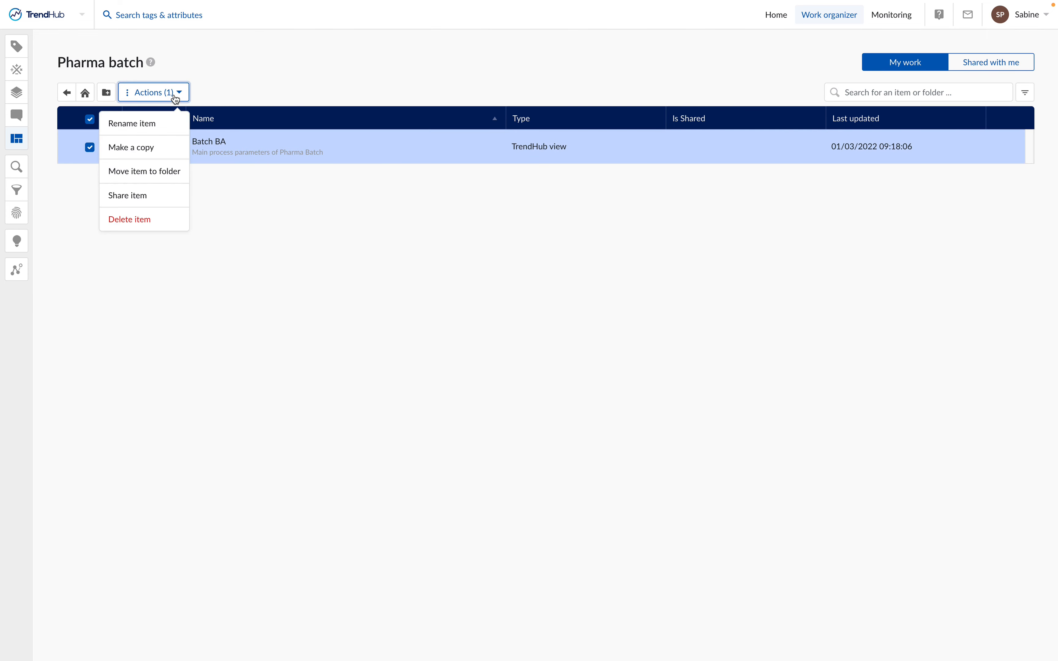
pyautogui.click(146, 200)
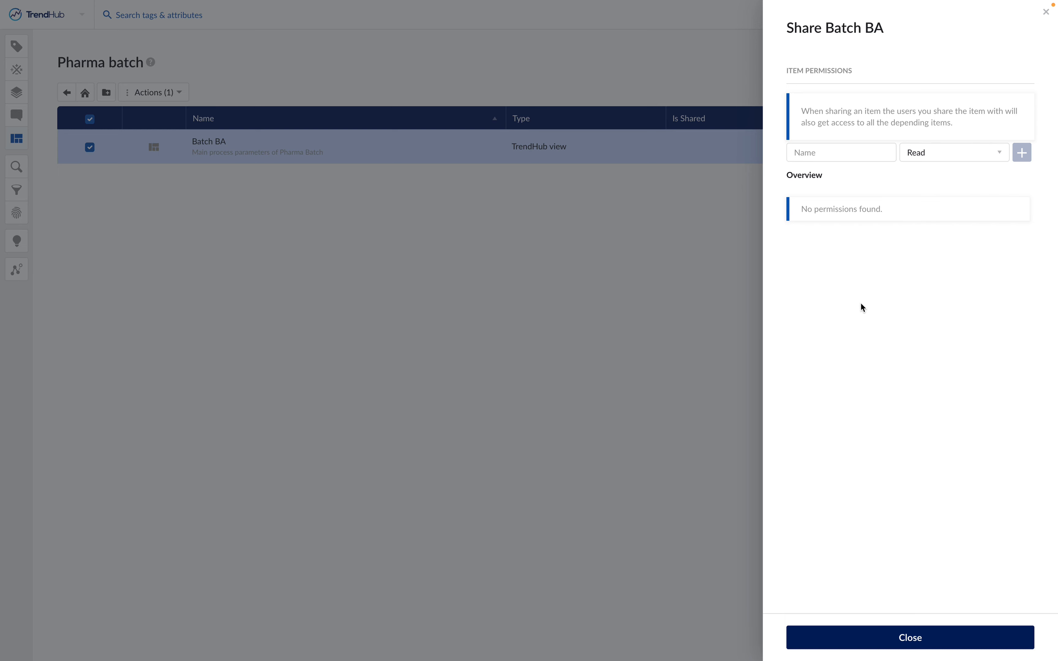
# - Share Batch BA with a colleague by entering the person's name and granting Read permission
pyautogui.click(829, 151)
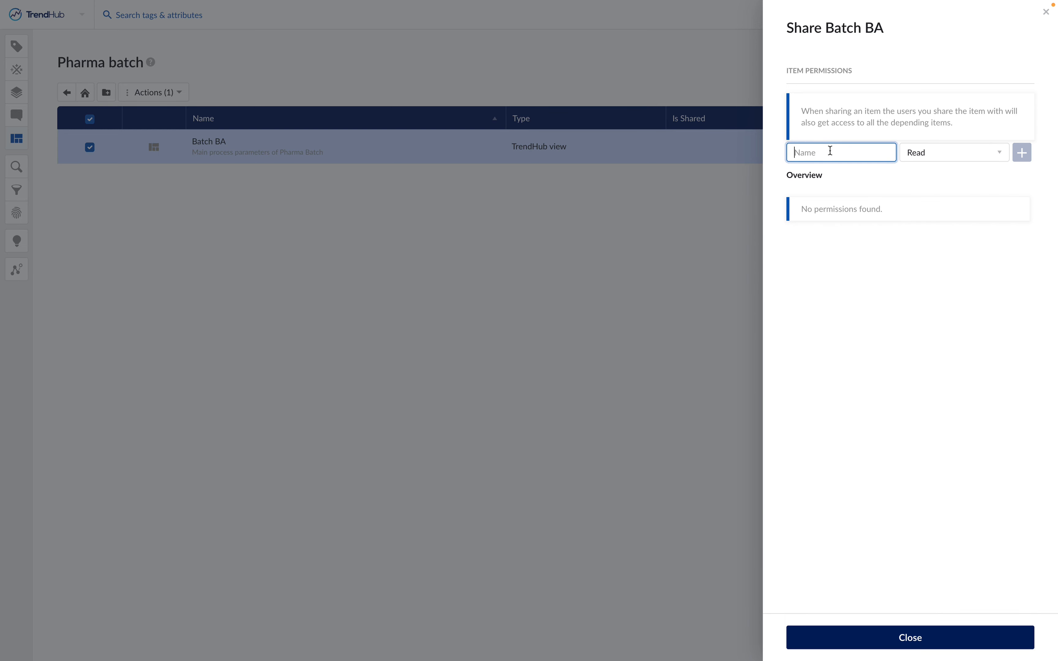
pyautogui.write('David')
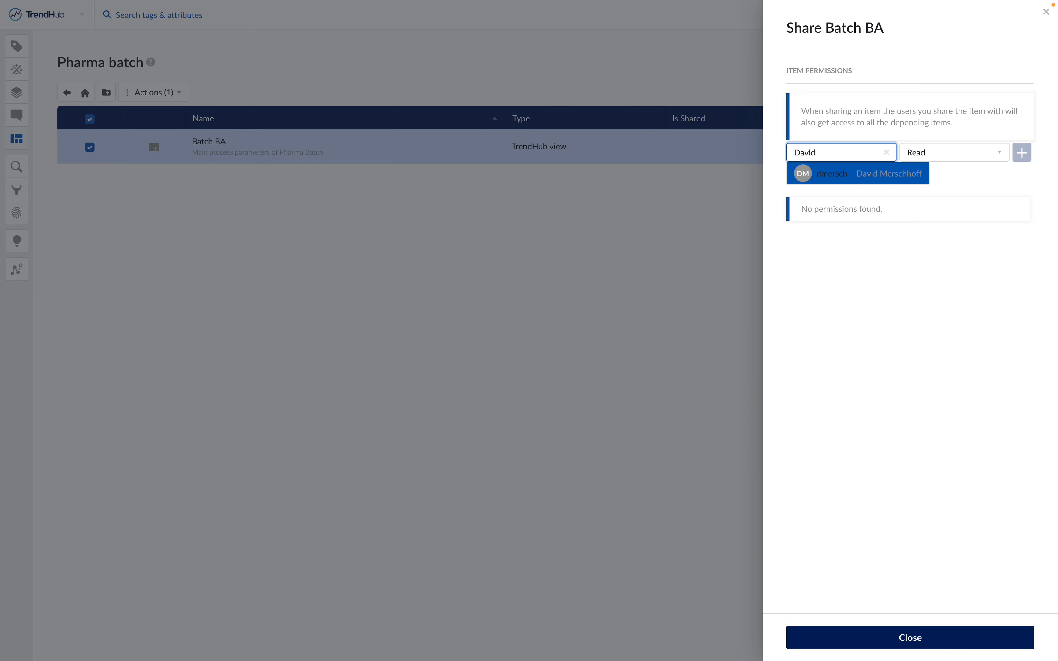
pyautogui.click(897, 174)
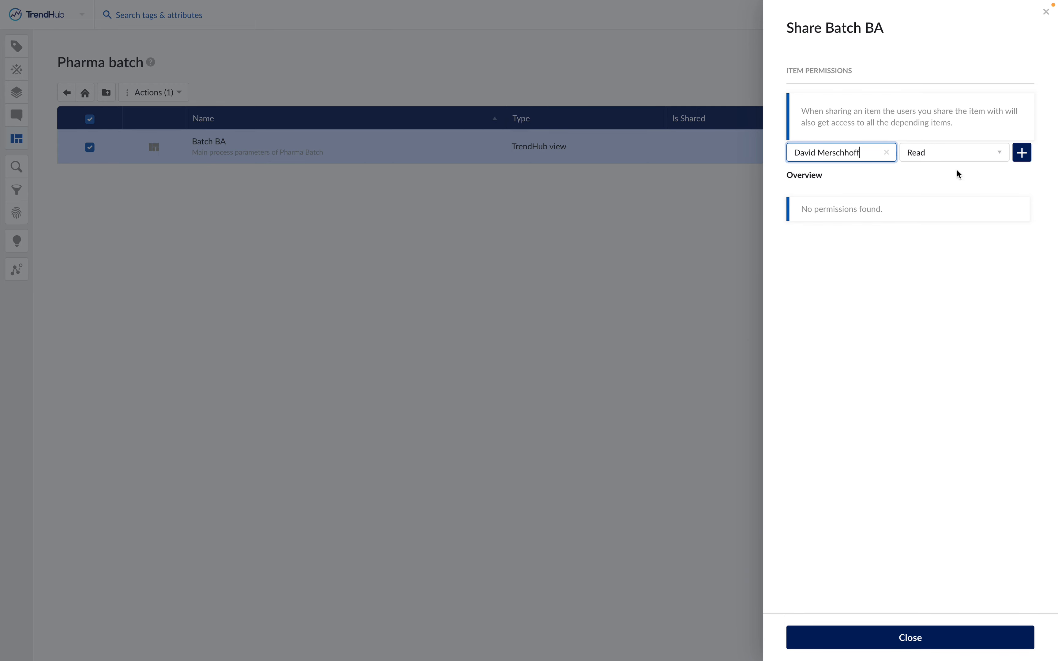
pyautogui.click(1027, 158)
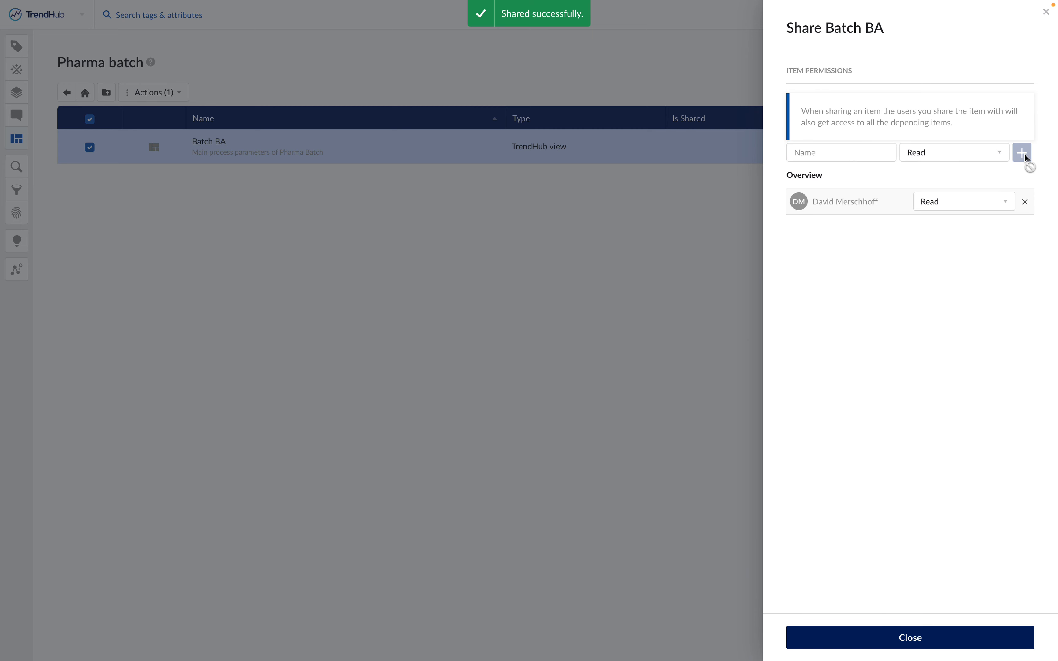